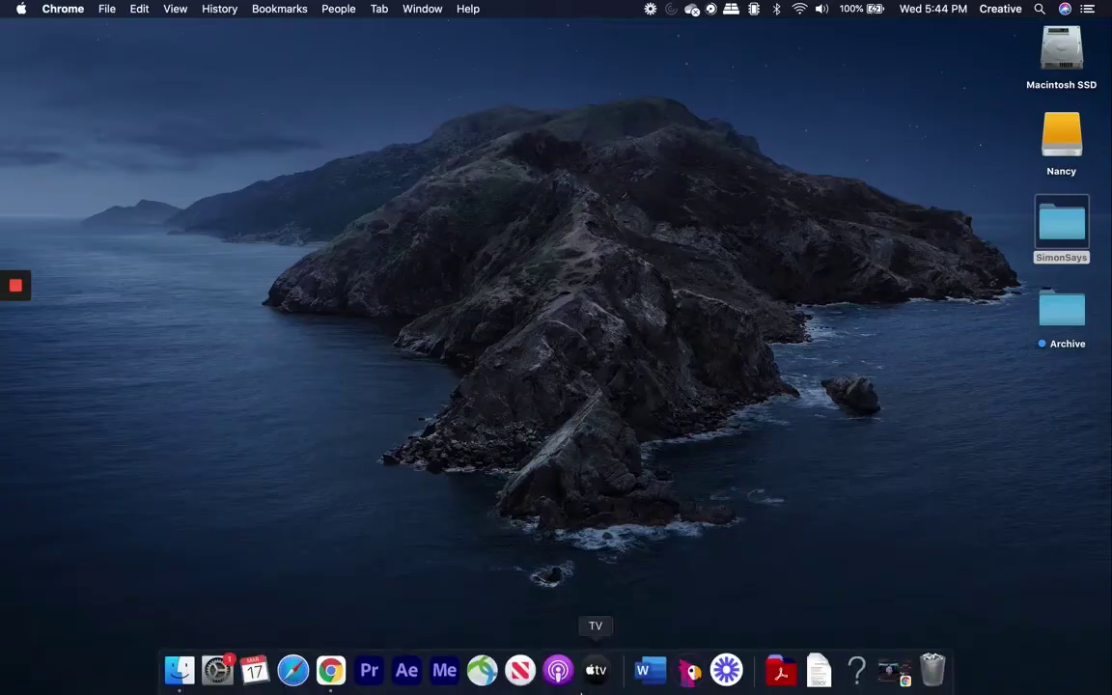
# Step: Switch to the Simon Says app and view the Project 03-16-21 transcript in the Workflow Assemble Test folder
pyautogui.click(701, 676)
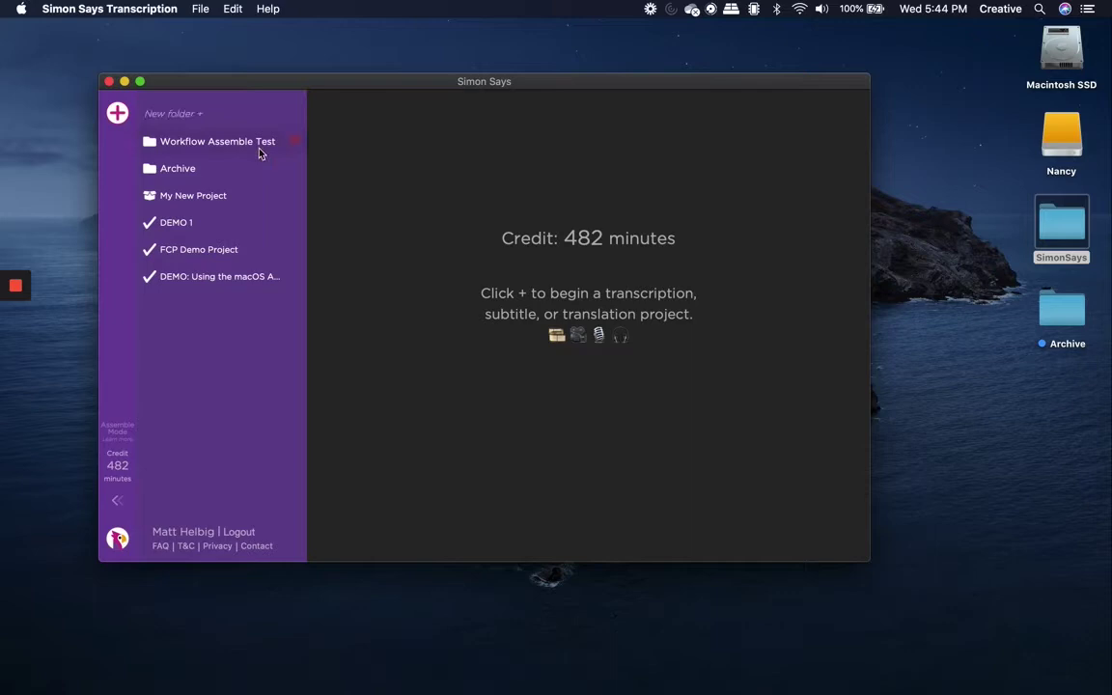
pyautogui.click(248, 142)
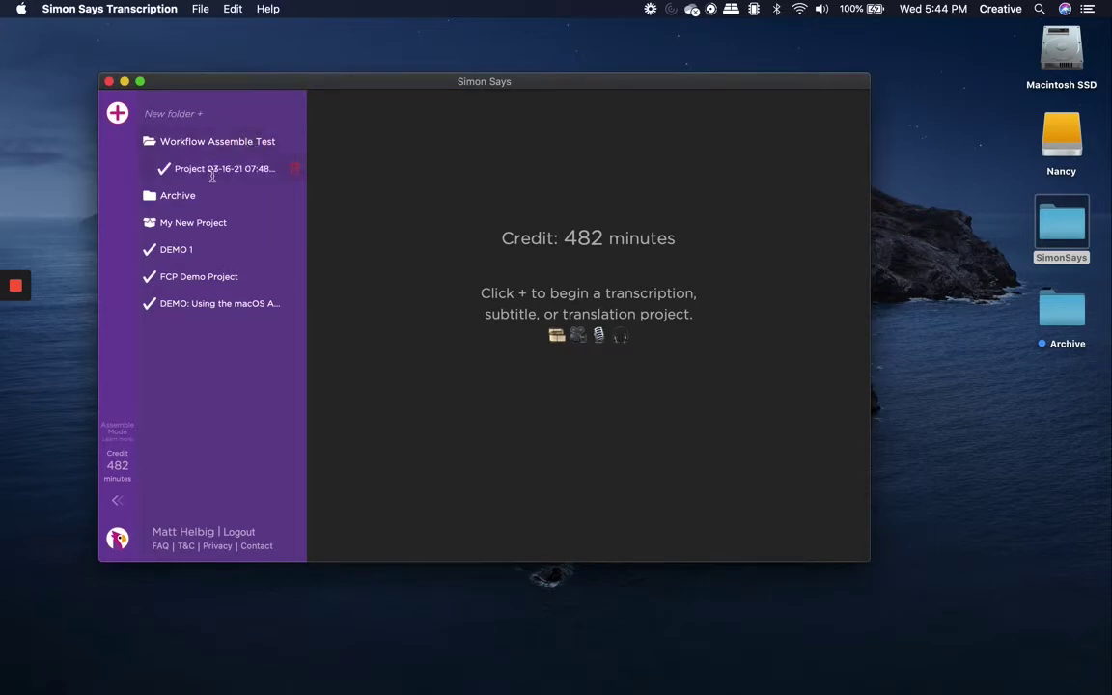
pyautogui.click(176, 170)
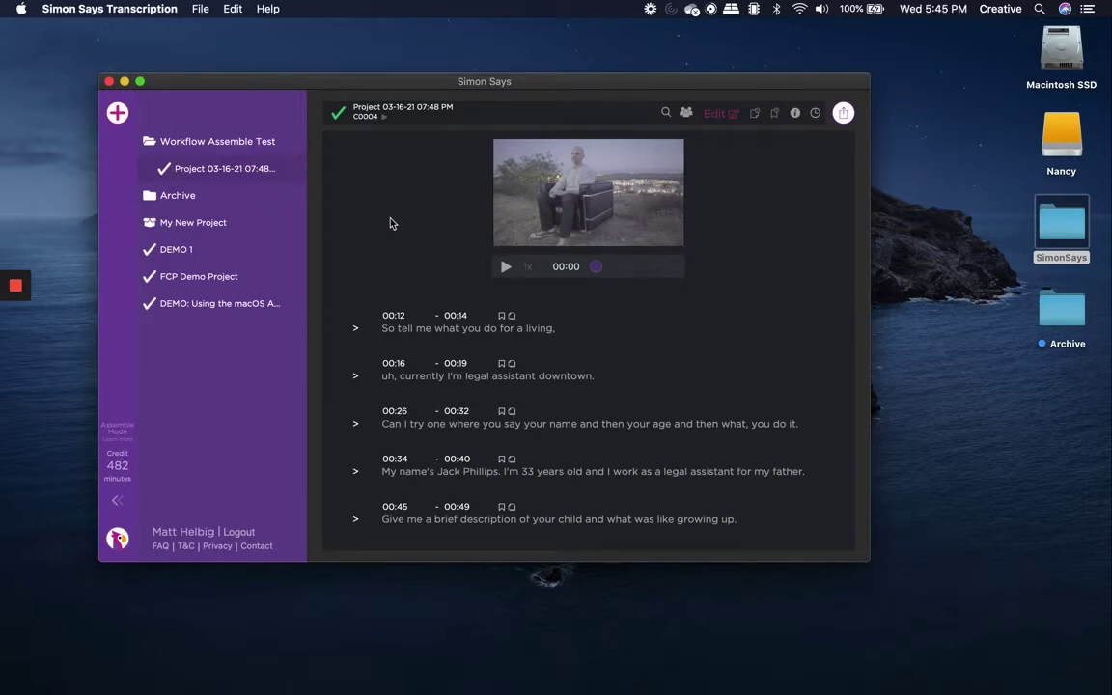
pyautogui.click(116, 115)
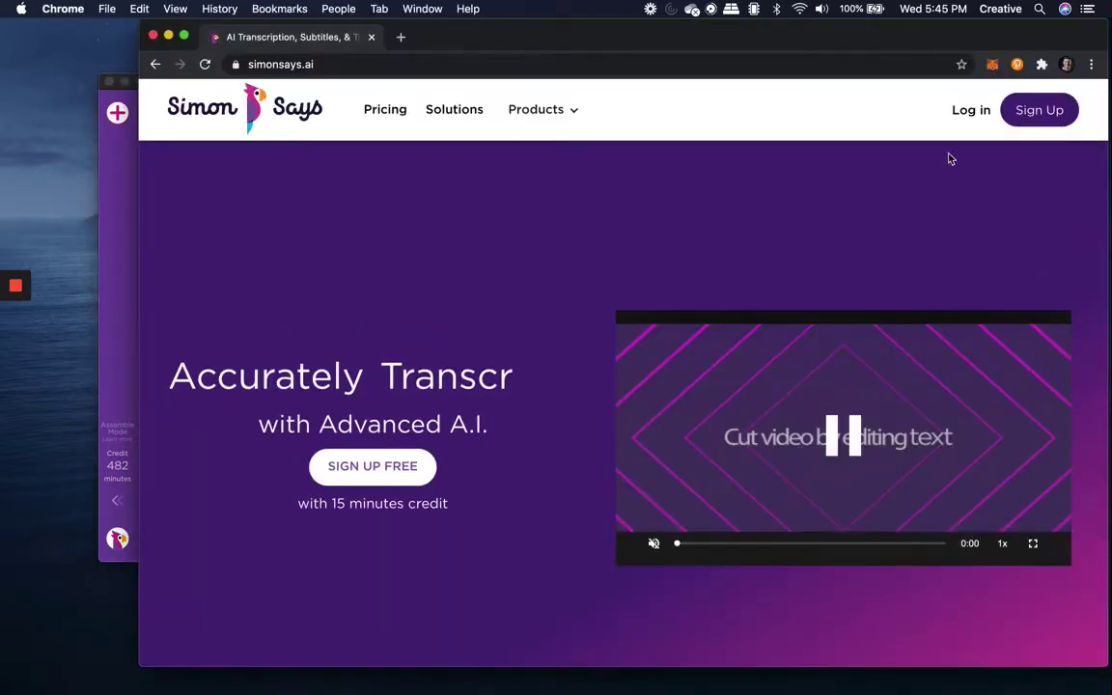
# Step: Switch to Chrome, log in to the Simon Says site and create a new project in Video Assemble Mode
pyautogui.click(980, 114)
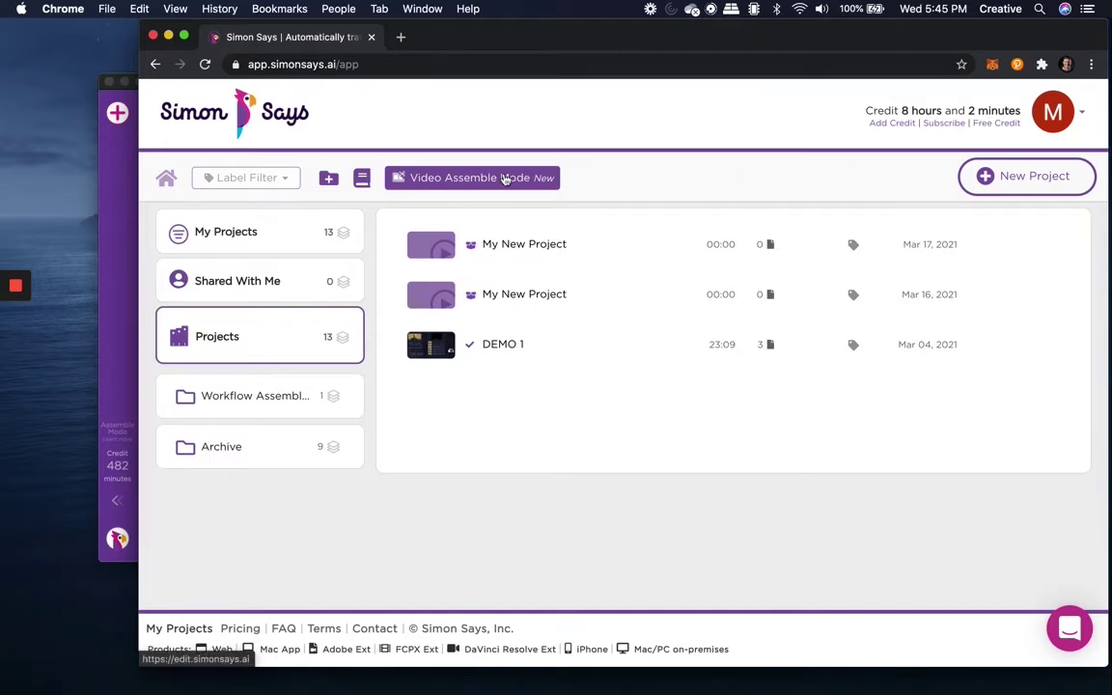
pyautogui.click(506, 180)
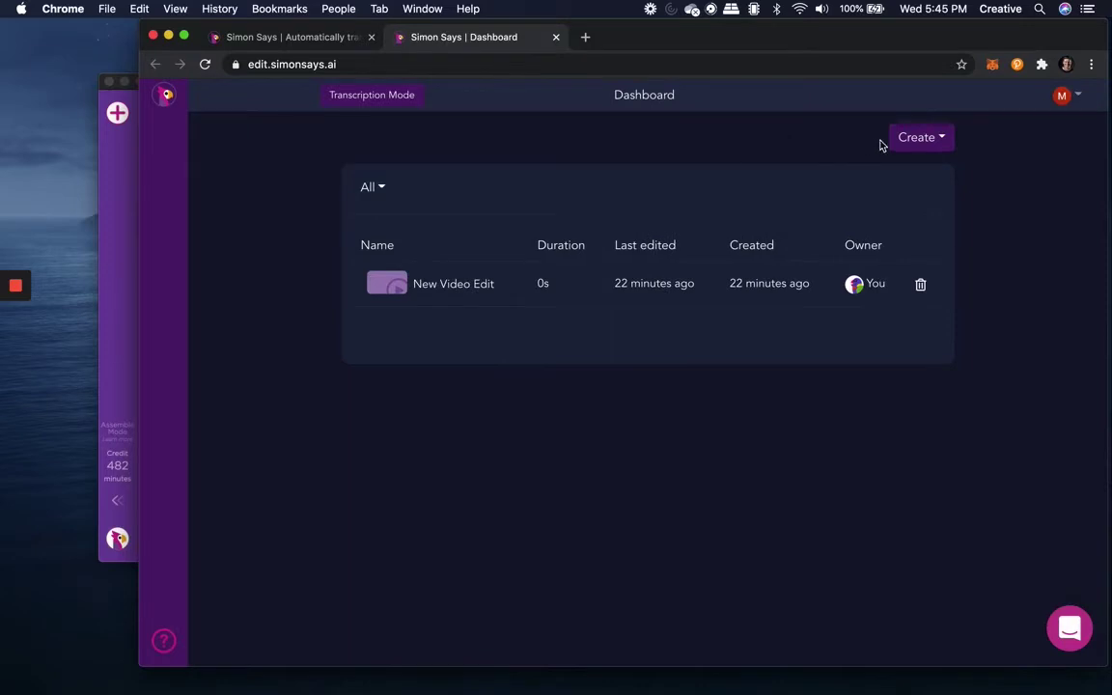
pyautogui.click(917, 141)
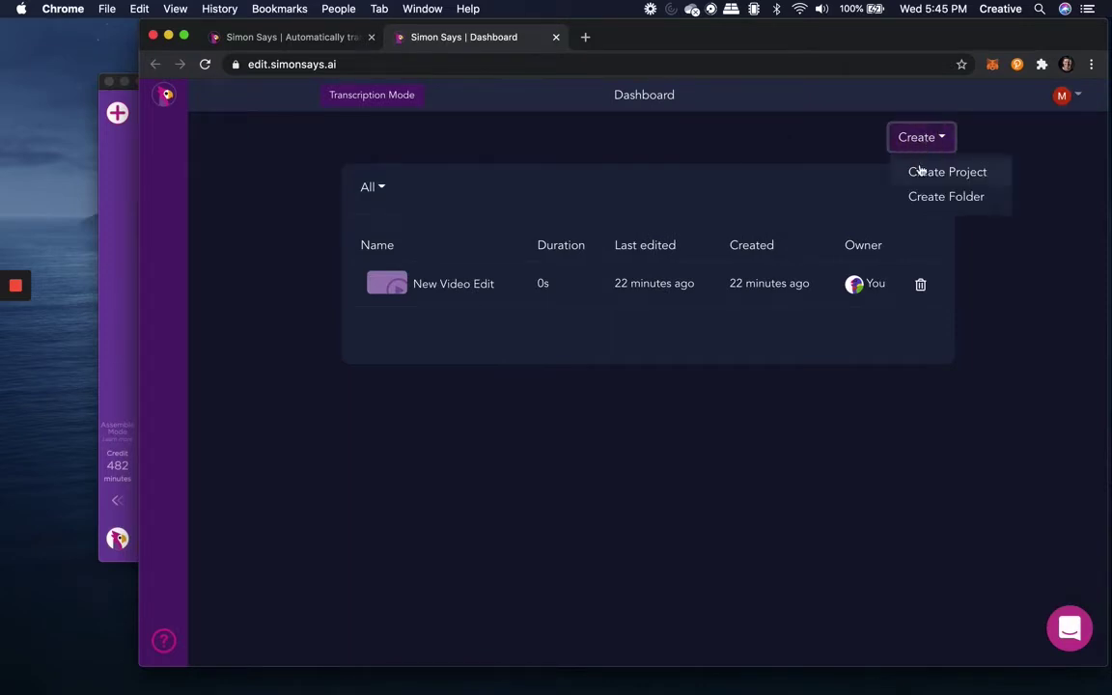
pyautogui.click(925, 173)
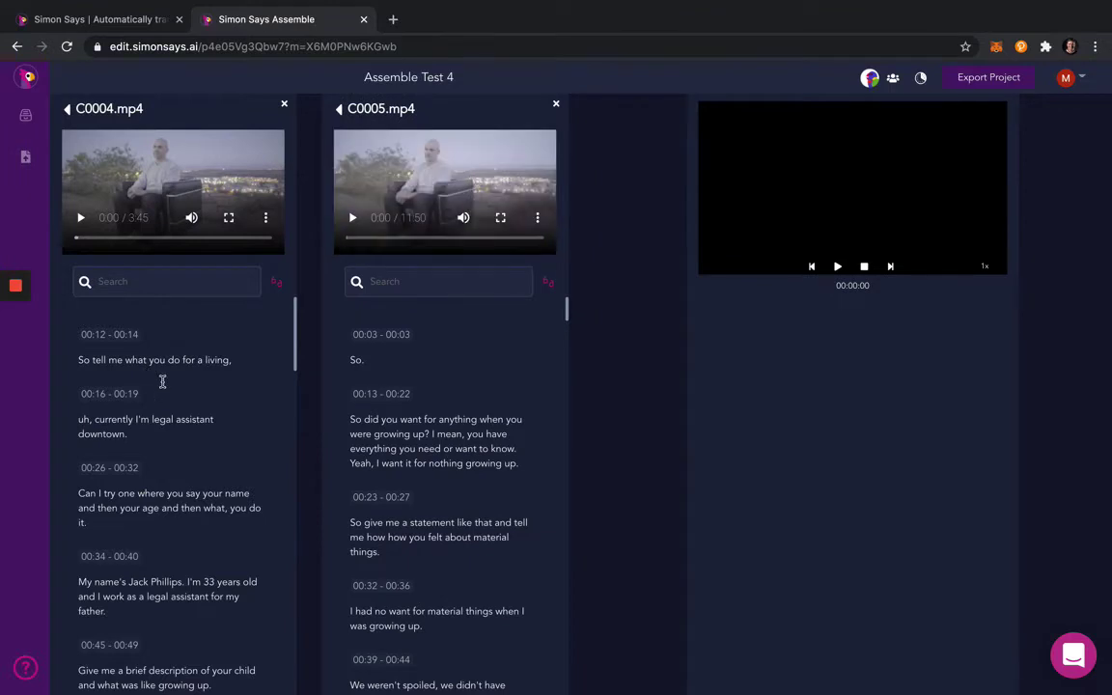
# Step: Add the 00:34–00:40 self-introduction passage from the C0004.mp4 transcript to the assembly
pyautogui.scroll(-2, 162, 381)
pyautogui.scroll(-4, 163, 381)
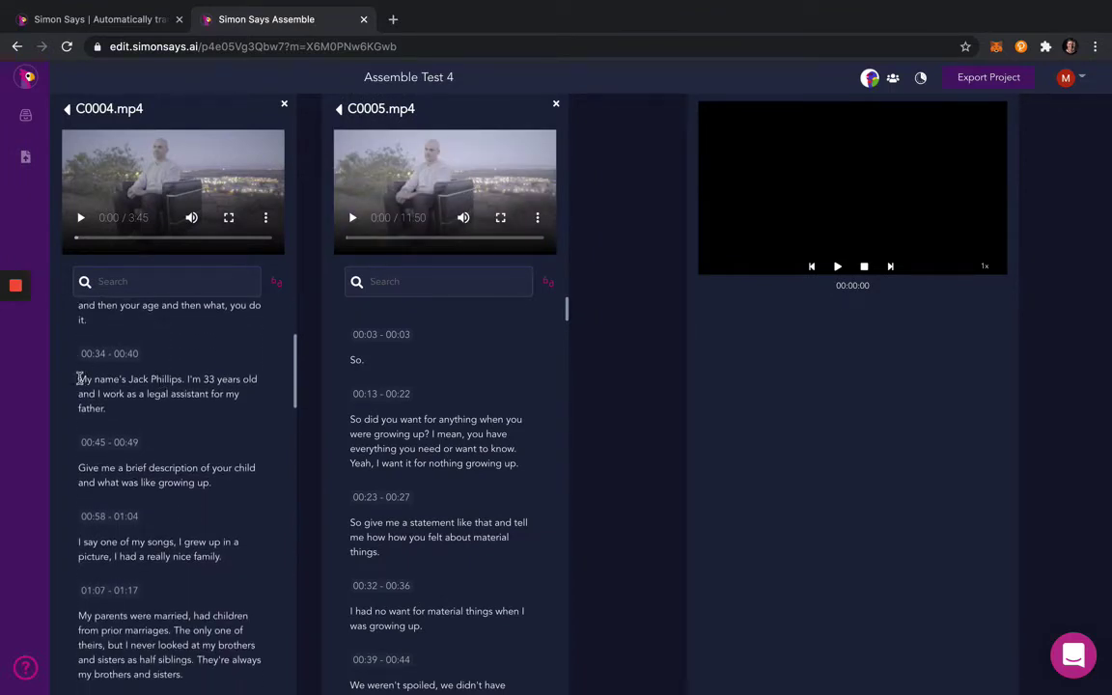
pyautogui.moveTo(79, 378); pyautogui.dragTo(115, 411)
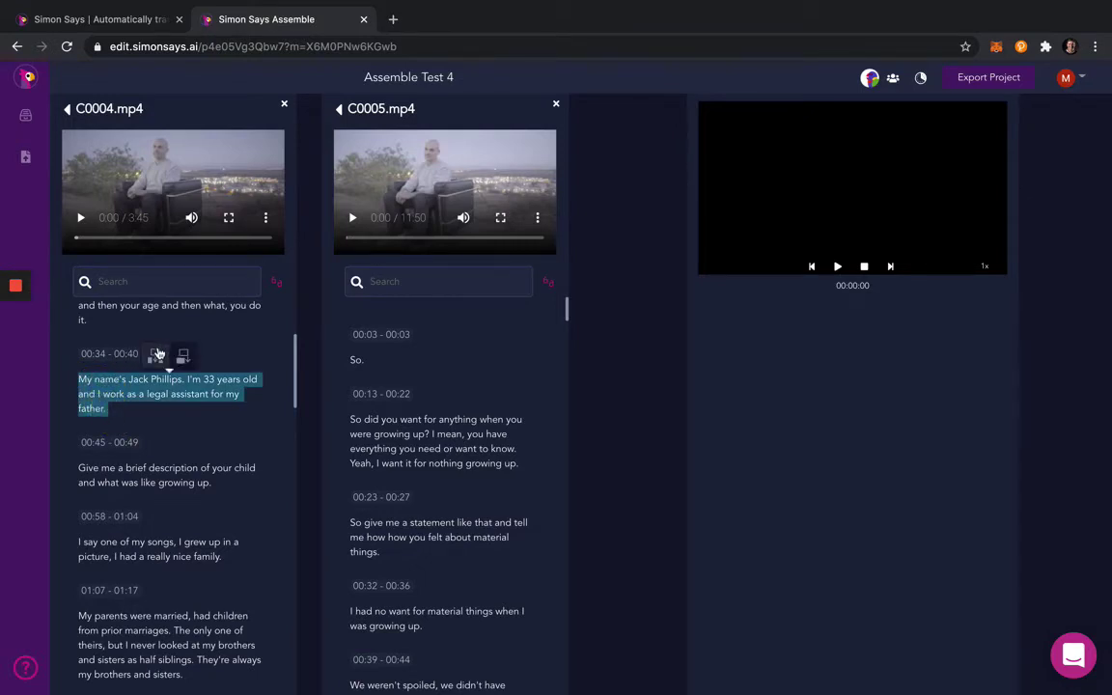
pyautogui.click(159, 355)
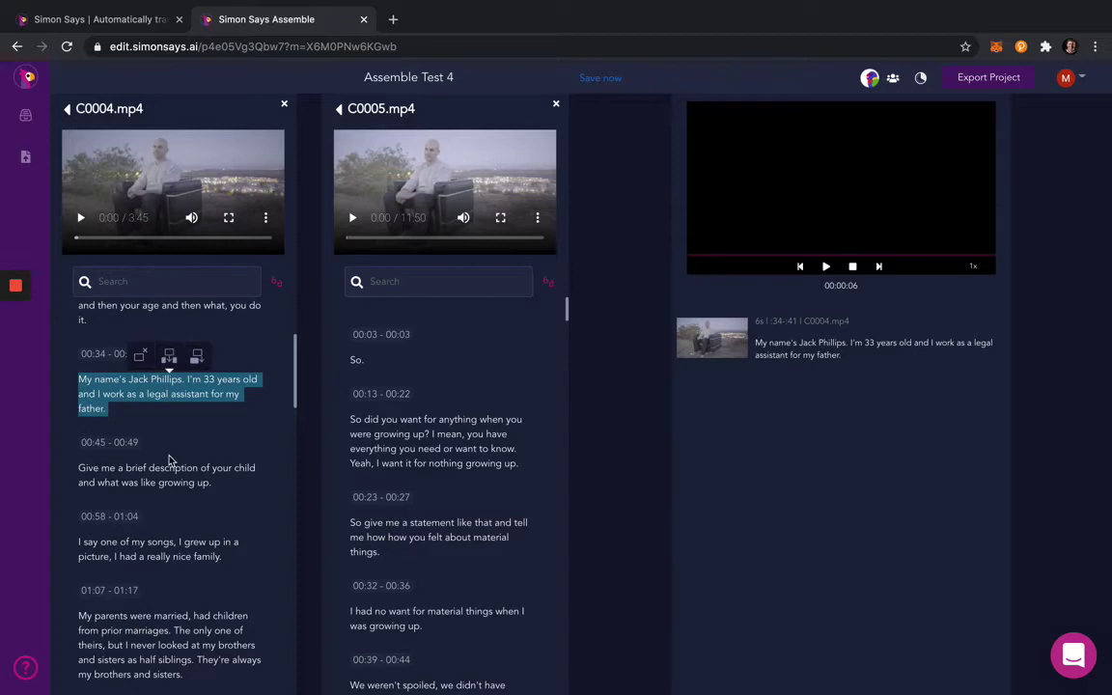
# Step: Add the passages starting "My parents were married" from C0004.mp4 and "I washed out of college" from C0005.mp4 to the assembly
pyautogui.scroll(-3, 169, 494)
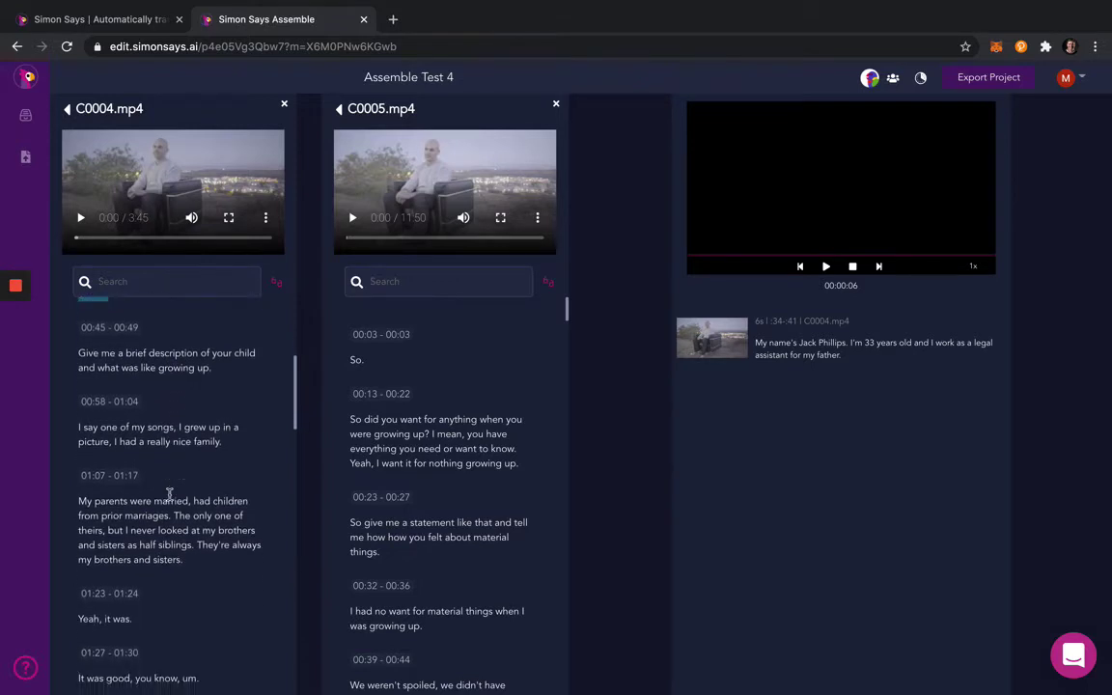
pyautogui.moveTo(79, 499); pyautogui.dragTo(217, 648)
pyautogui.click(374, 236)
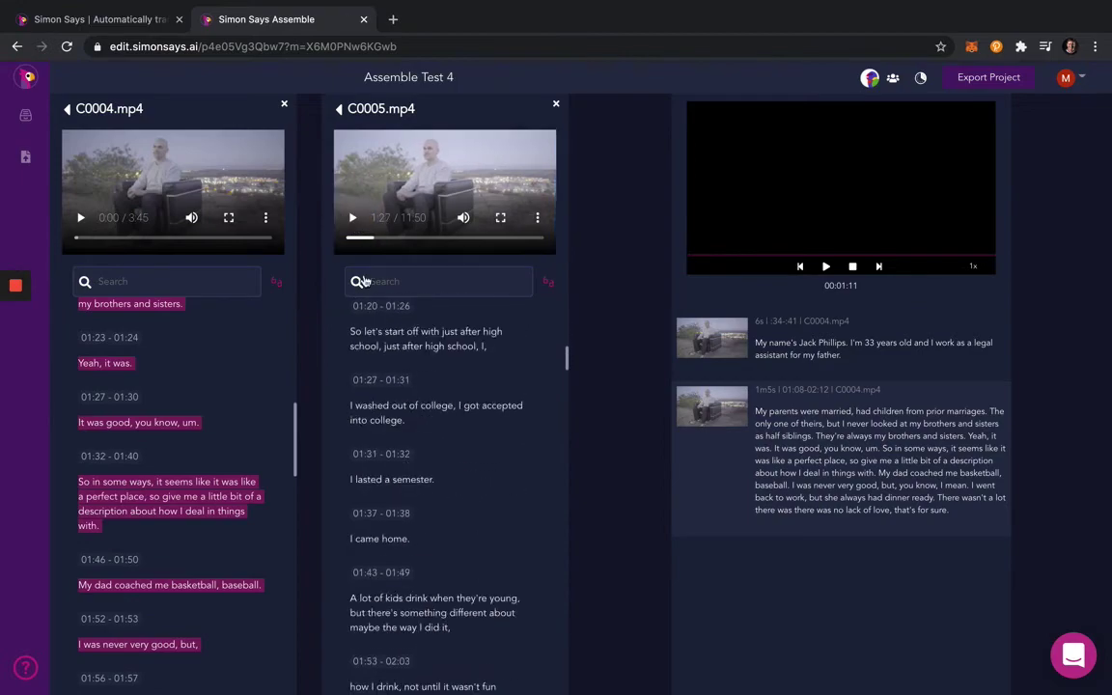
pyautogui.moveTo(350, 405); pyautogui.dragTo(529, 521)
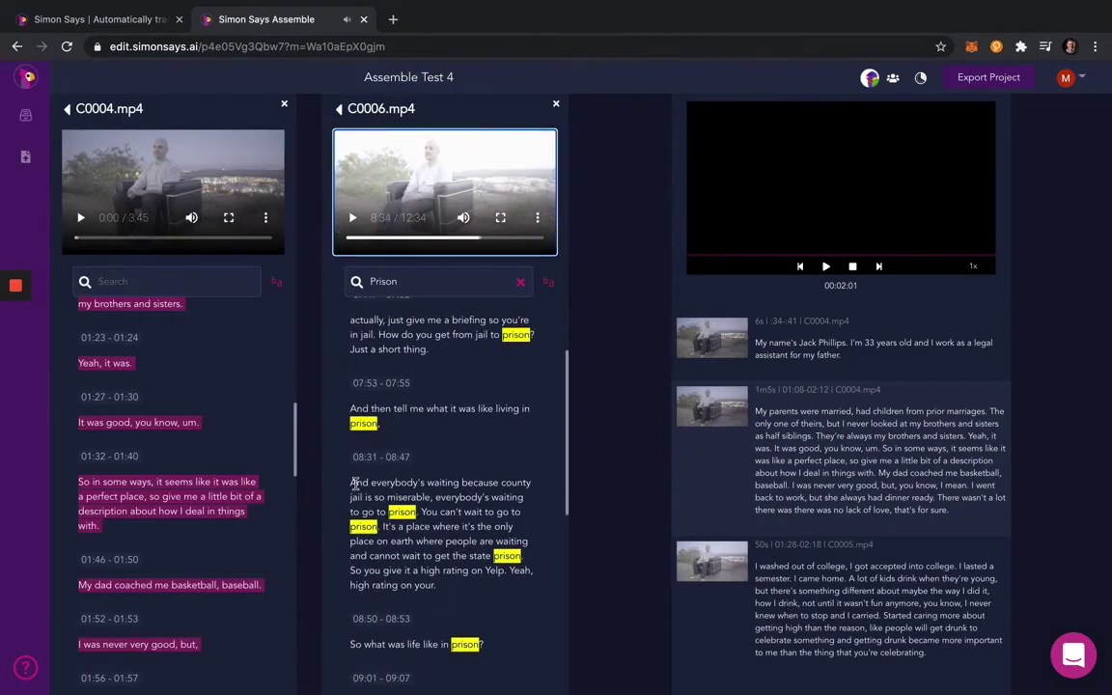
# Step: Add C0006.mp4's "And everybody's waiting" passage and C0010.mp4's "You know, food never tasted as good" passage to the assembly
pyautogui.moveTo(354, 486); pyautogui.dragTo(436, 585)
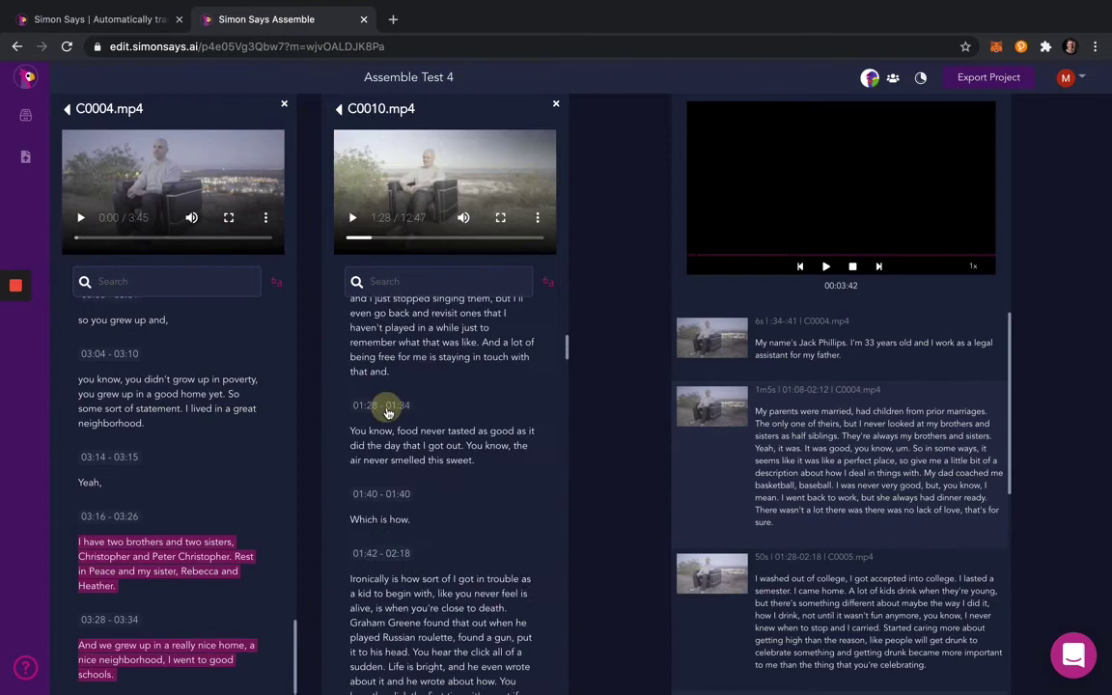
pyautogui.moveTo(350, 431); pyautogui.dragTo(442, 445)
pyautogui.click(425, 406)
# Step: Search the C0010.mp4 transcript for "Light on the Hil" and play the matching passage
pyautogui.write('Light on the Hil')
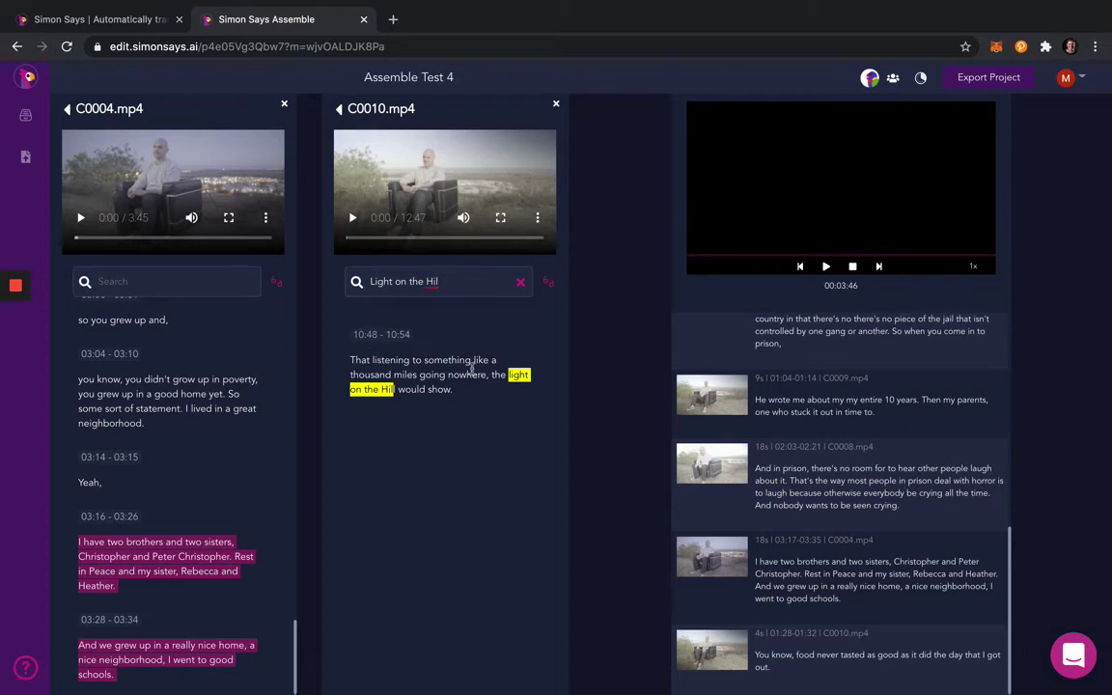
pyautogui.click(394, 338)
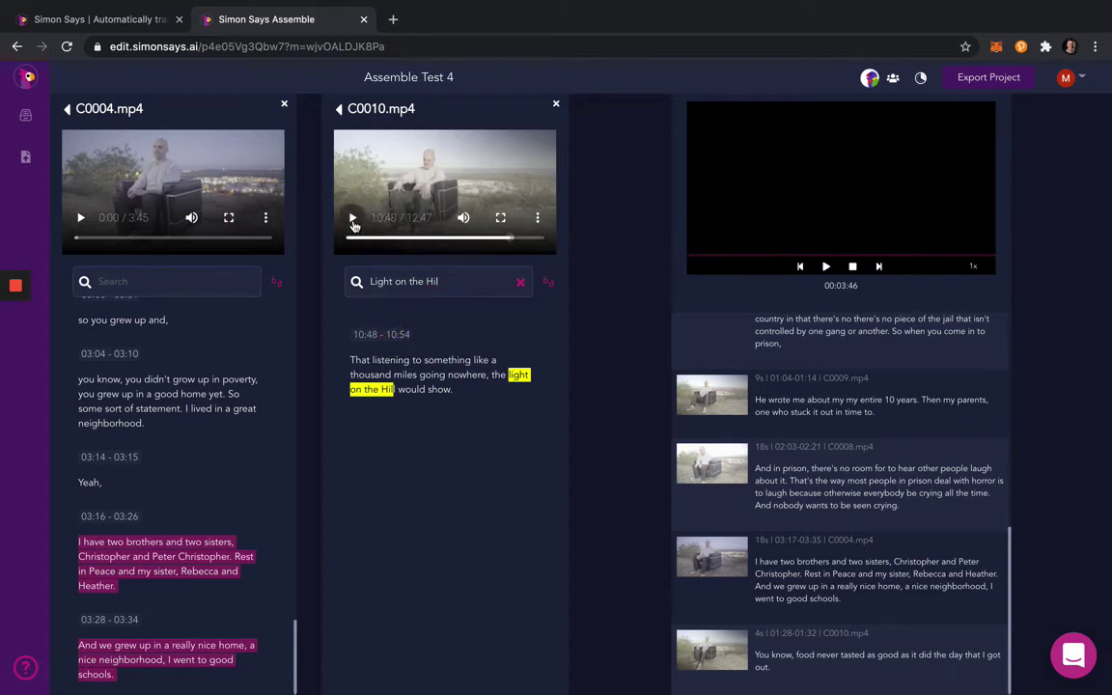
pyautogui.click(353, 220)
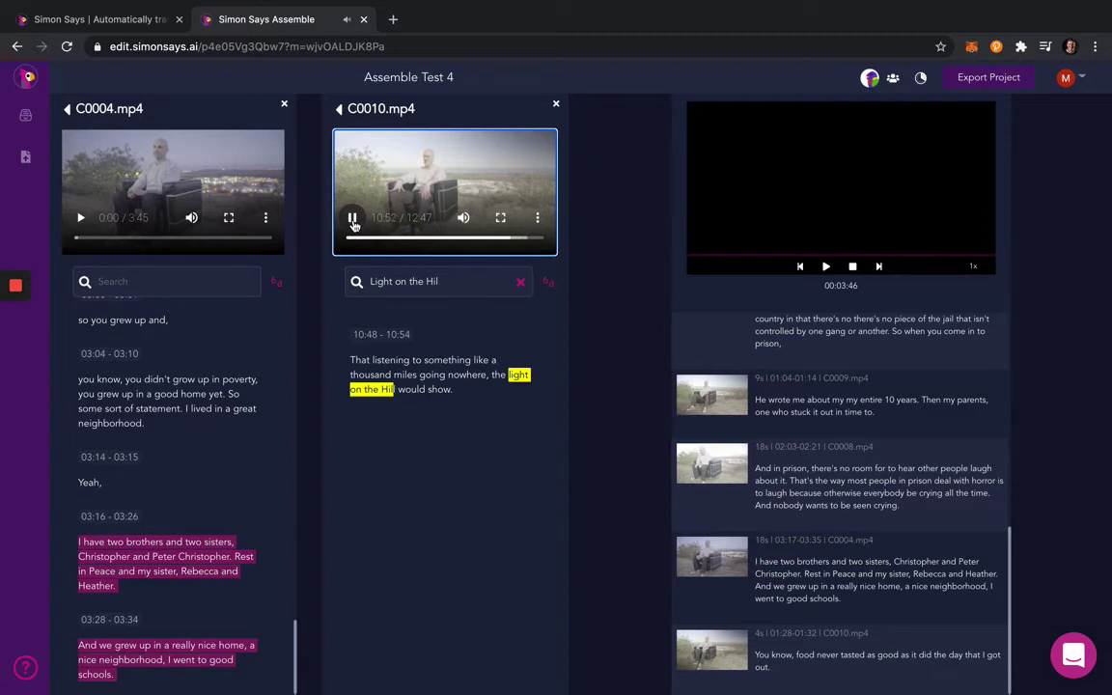
pyautogui.click(353, 220)
# Step: Insert the 10:48–10:54 passage from C0010.mp4 into the assembly, move it further down the sequence and clear the transcript search
pyautogui.moveTo(349, 359); pyautogui.dragTo(451, 403)
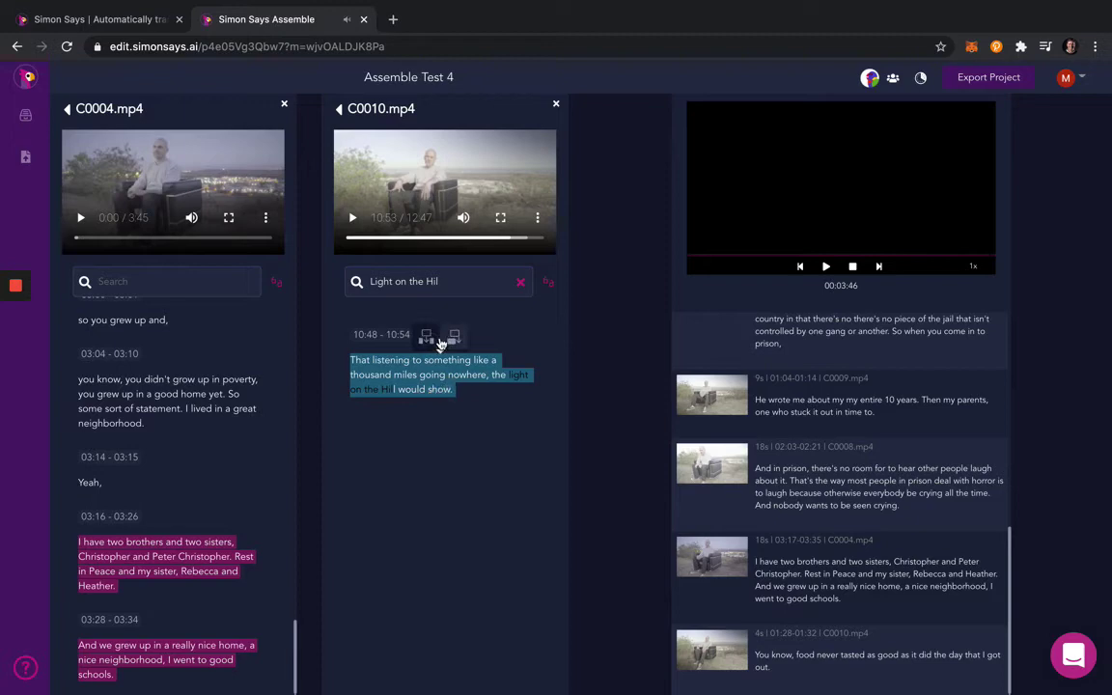
pyautogui.click(427, 338)
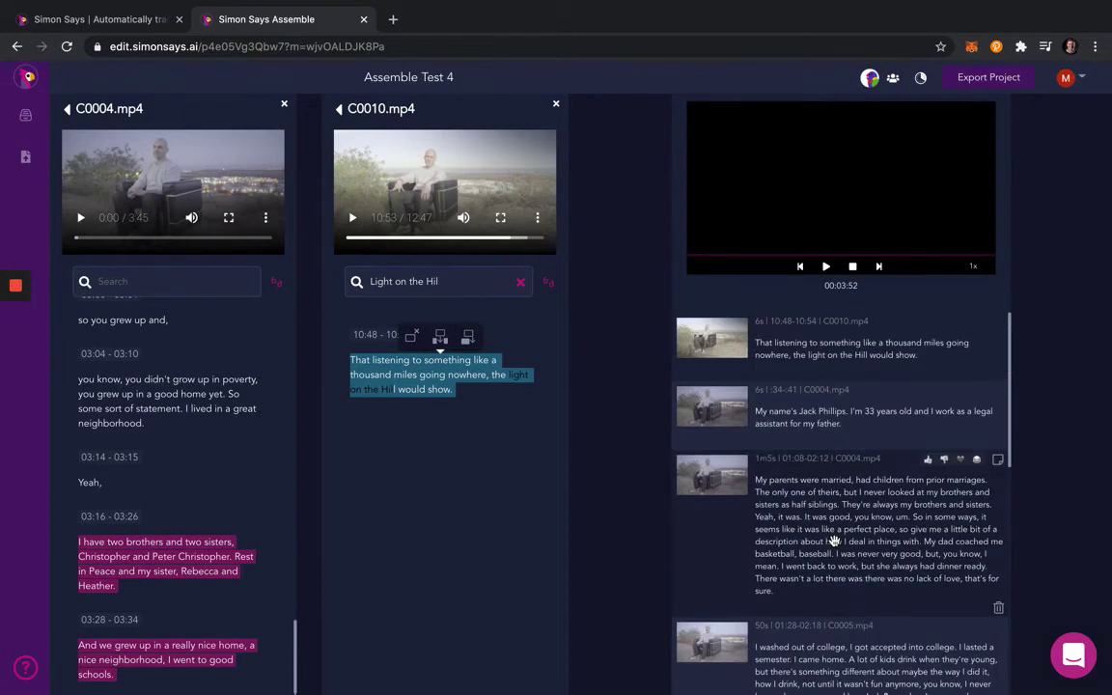
pyautogui.moveTo(769, 335); pyautogui.dragTo(846, 615)
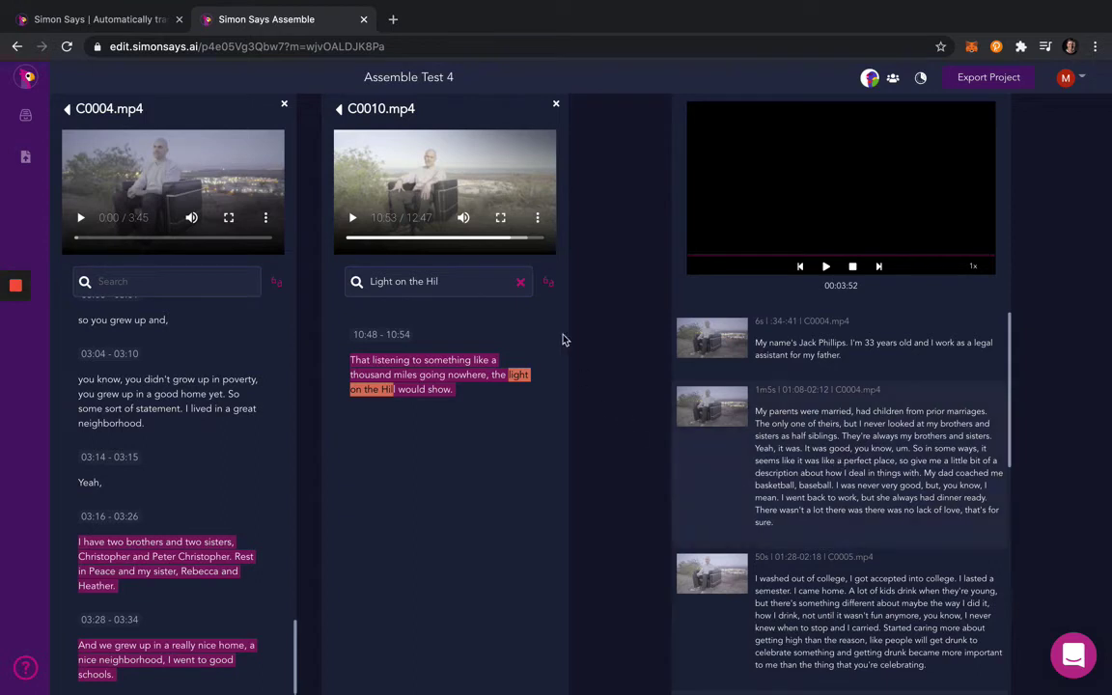
pyautogui.click(519, 281)
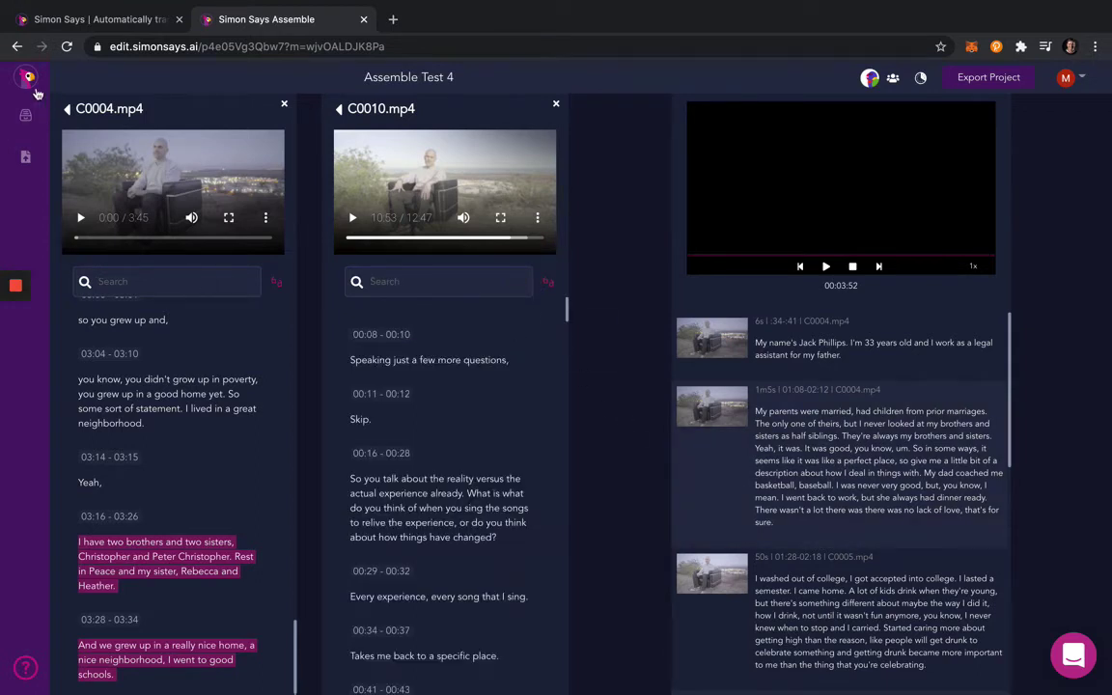
# Step: Add the C0008.mp4 passage starting "It's just a really intense experience" to the assembly and review the assembled clips
pyautogui.moveTo(23, 122)
pyautogui.click(74, 342)
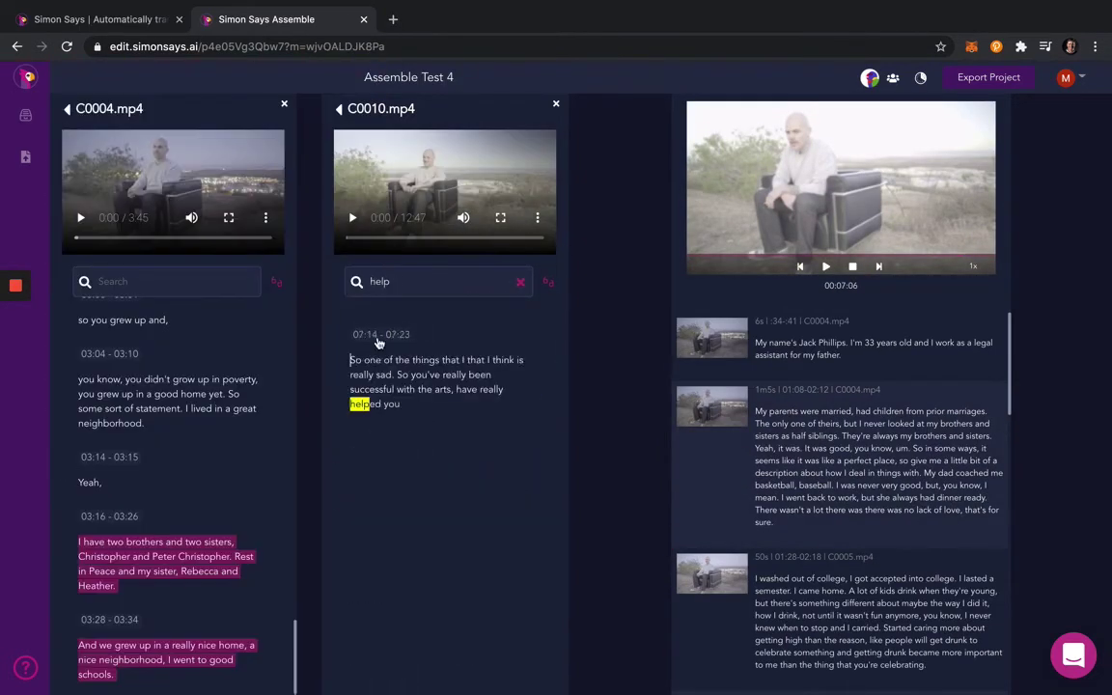
pyautogui.scroll(-5, 354, 436)
pyautogui.moveTo(473, 404); pyautogui.dragTo(351, 390)
pyautogui.moveTo(434, 405); pyautogui.dragTo(806, 421)
pyautogui.scroll(10, 806, 422)
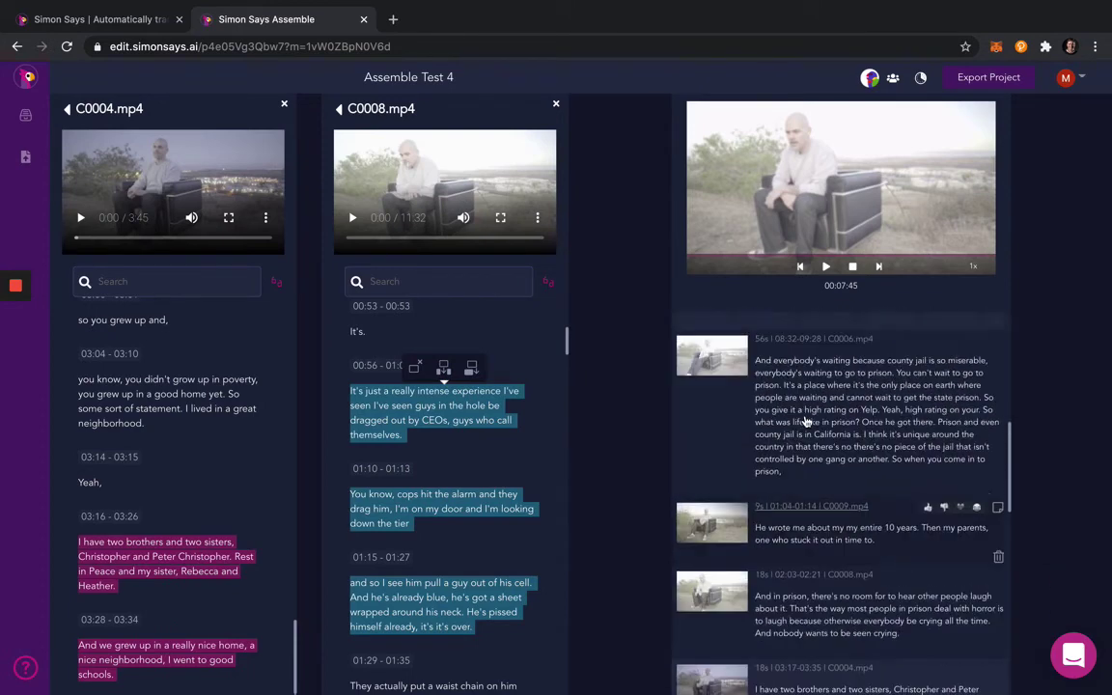
pyautogui.scroll(3, 389, 413)
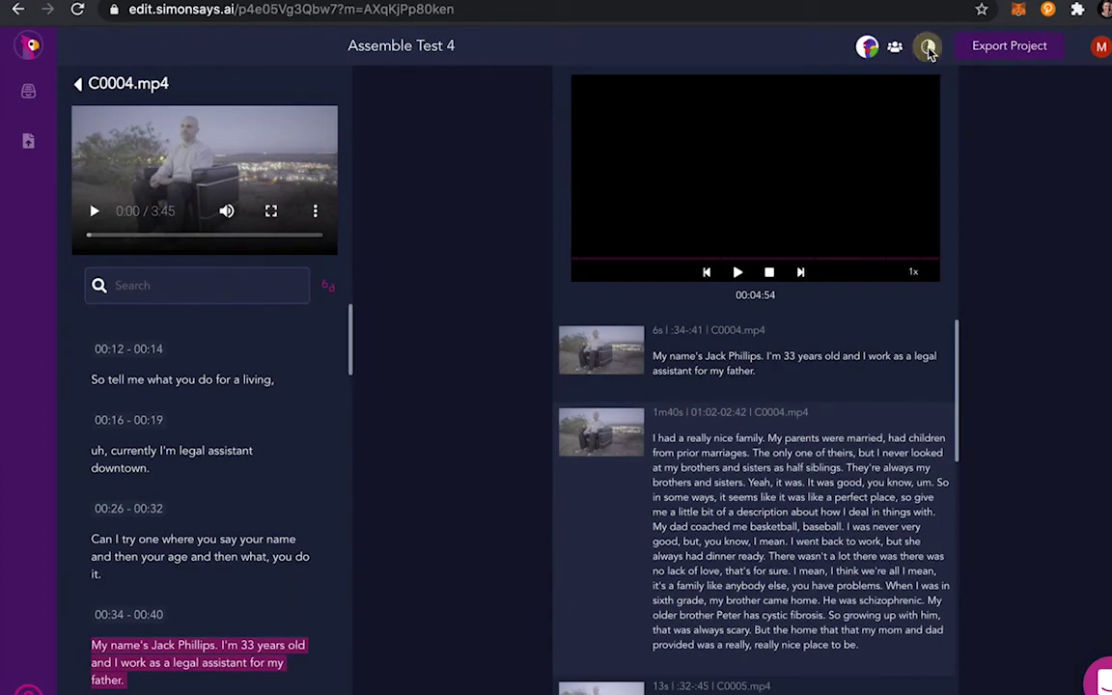
# Step: Set the project's frame rate to 23.976 and its resolution to height 1920 and width 1080
pyautogui.click(927, 48)
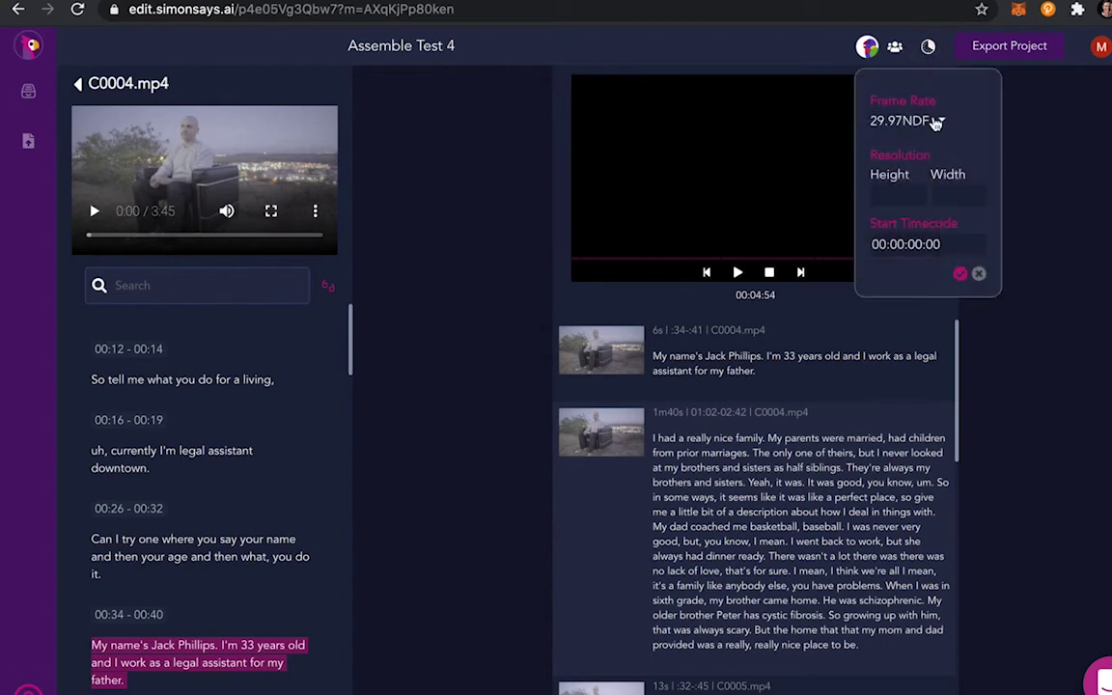
pyautogui.click(933, 120)
pyautogui.click(906, 143)
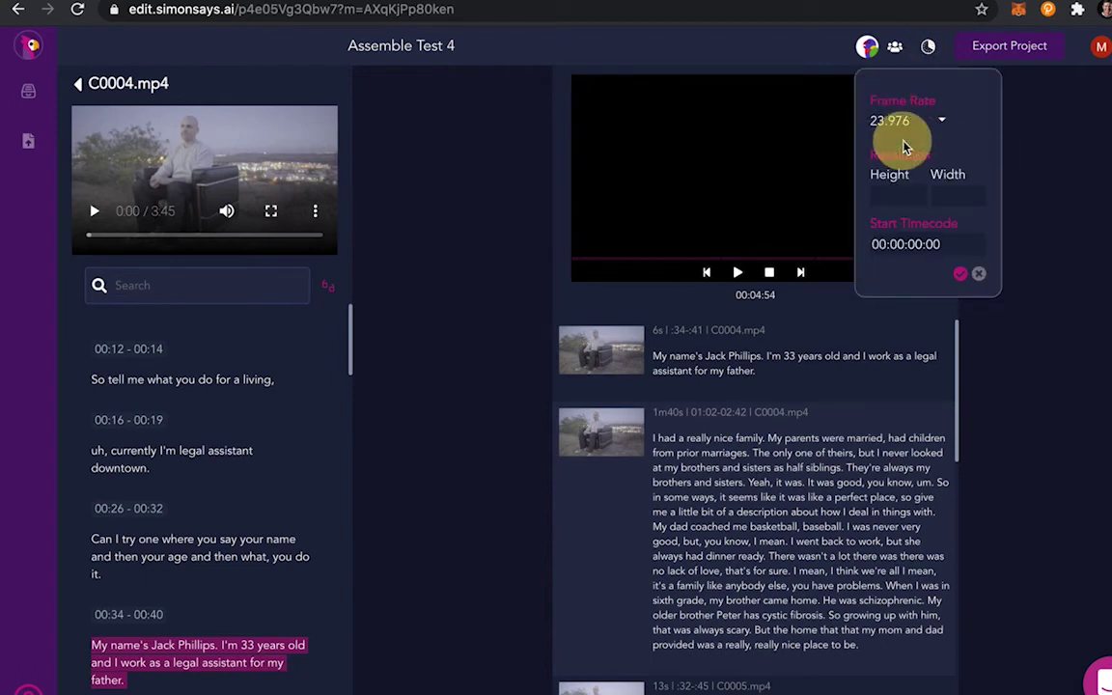
pyautogui.click(899, 197)
pyautogui.write('1920')
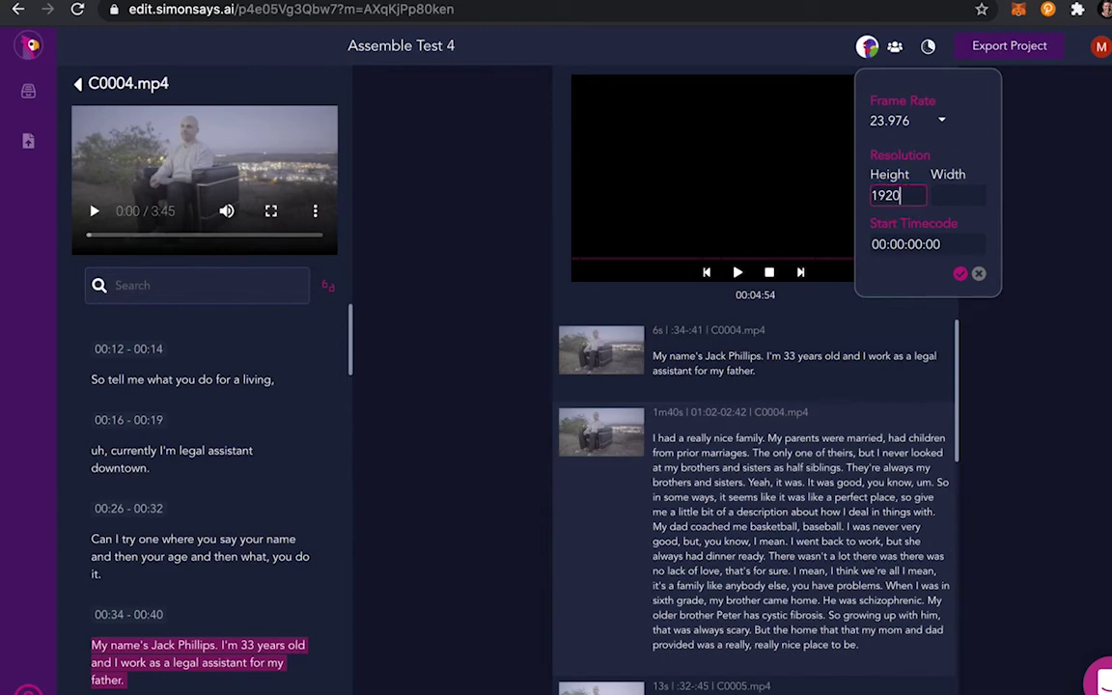
pyautogui.press('Tab')
pyautogui.write('1080')
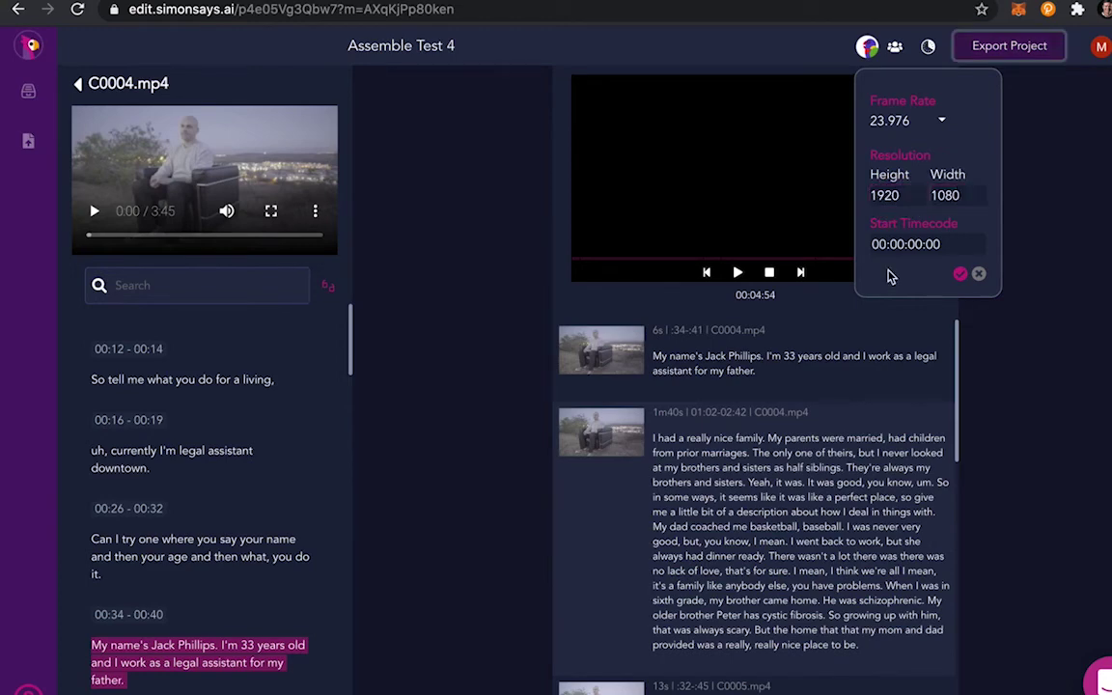
pyautogui.click(962, 277)
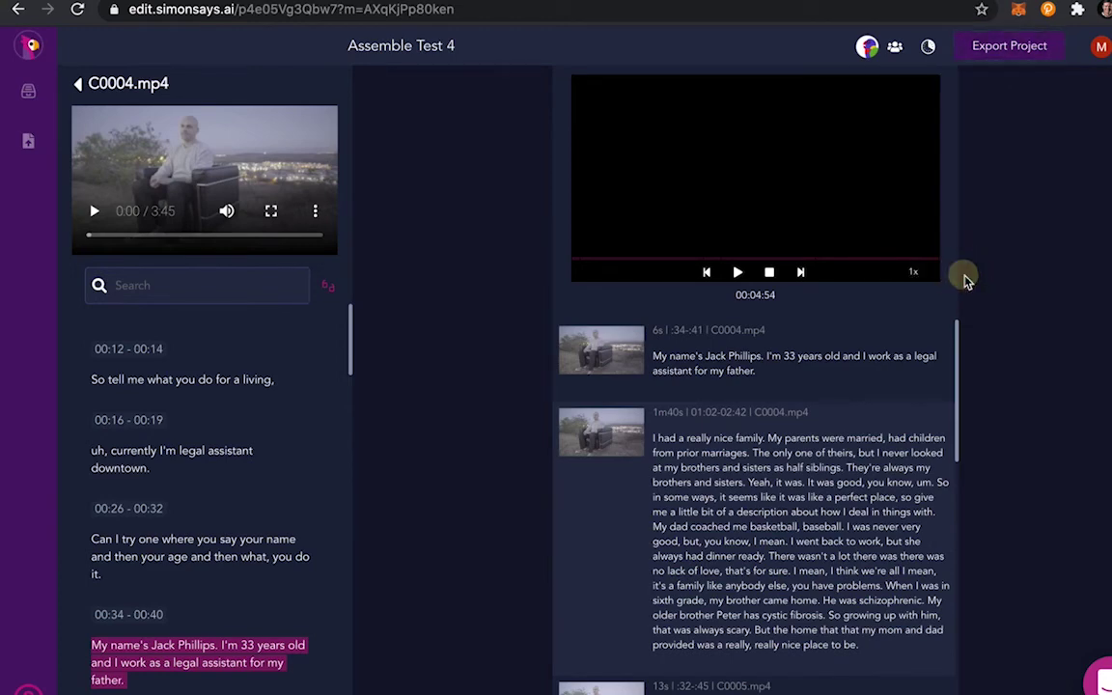
# Step: Export the assembled project in Adobe Premiere Pro format and download the file
pyautogui.click(1003, 56)
pyautogui.click(444, 159)
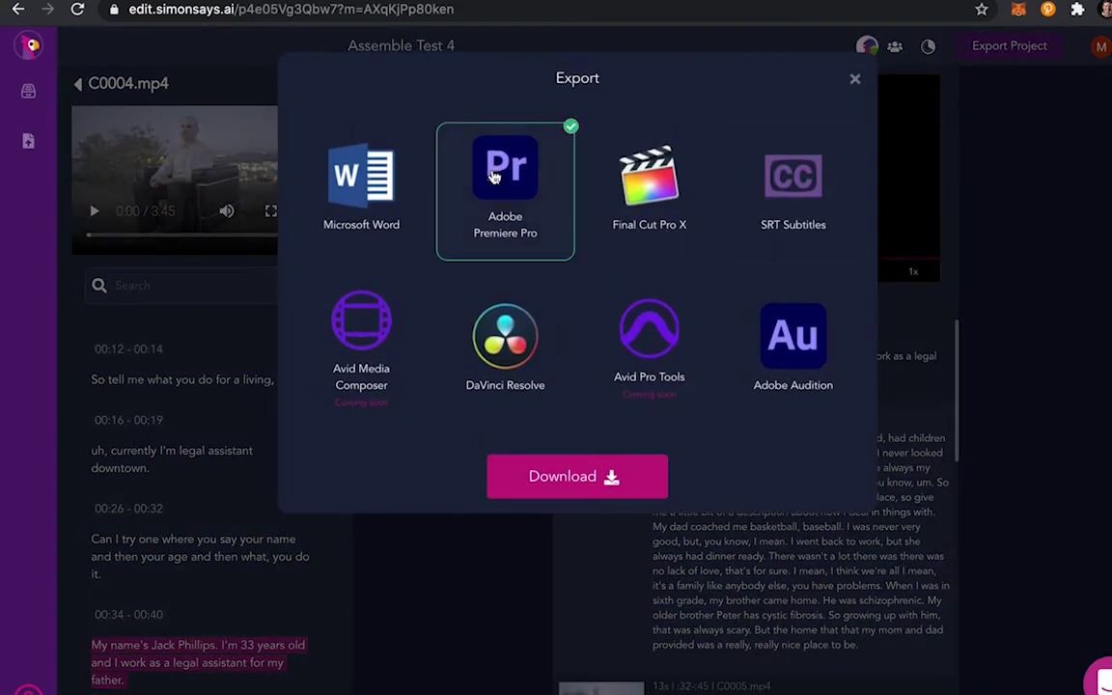
pyautogui.click(547, 473)
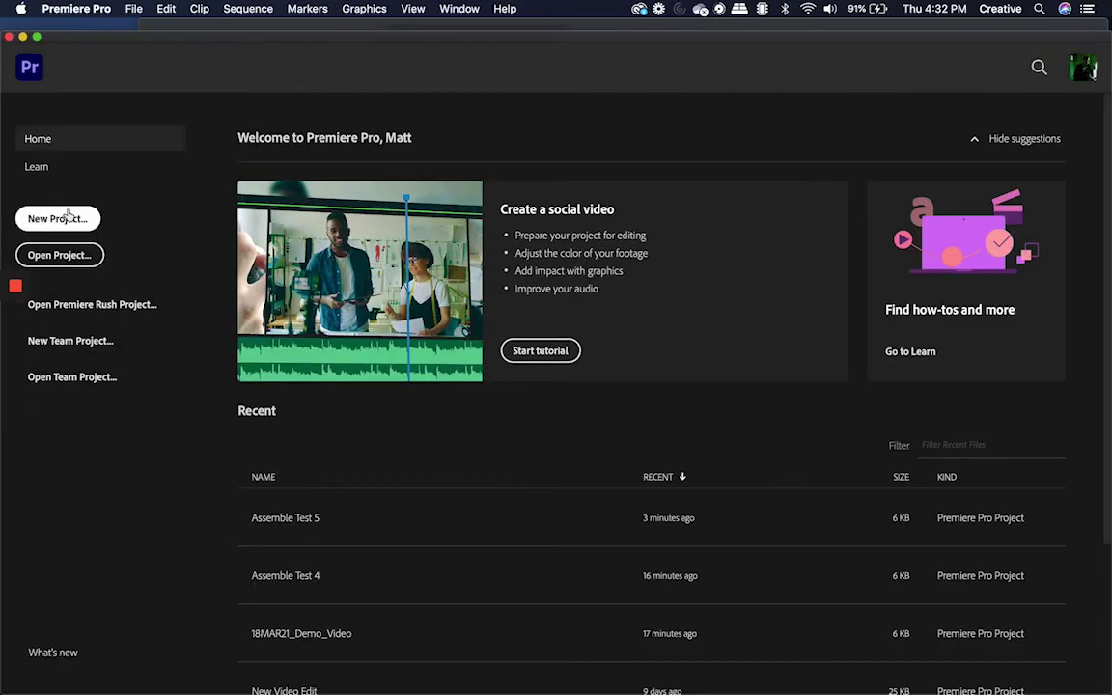
# Step: Switch to Premiere Pro and create a project named Assemble Test 4 in the Demo Video 18MAR21/Projects folder
pyautogui.click(72, 146)
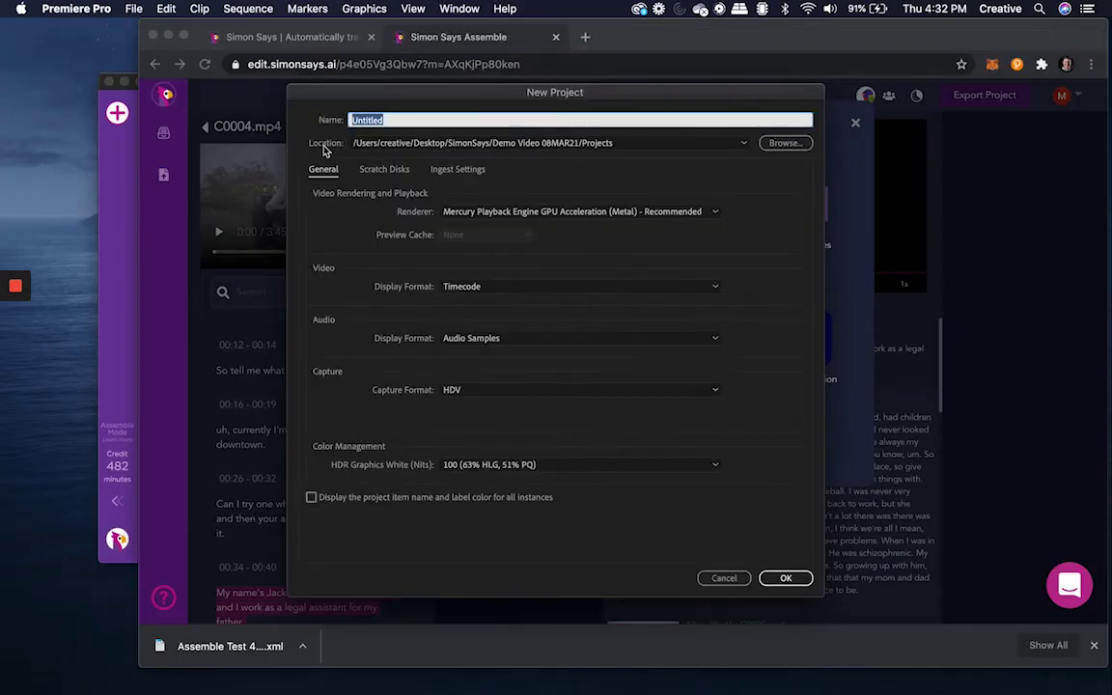
pyautogui.write('Assemble Test 4')
pyautogui.click(785, 142)
pyautogui.click(913, 462)
pyautogui.click(786, 579)
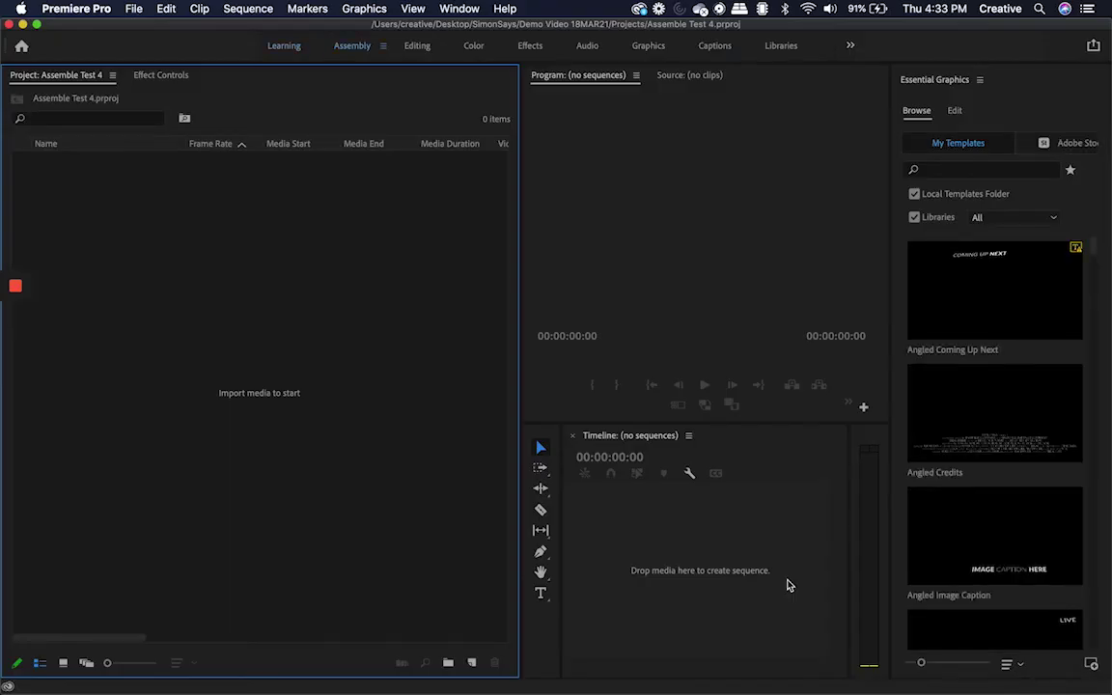
# Step: Import Assemble Test 4 (1).xml from the Downloads folder into the project
pyautogui.doubleClick(254, 370)
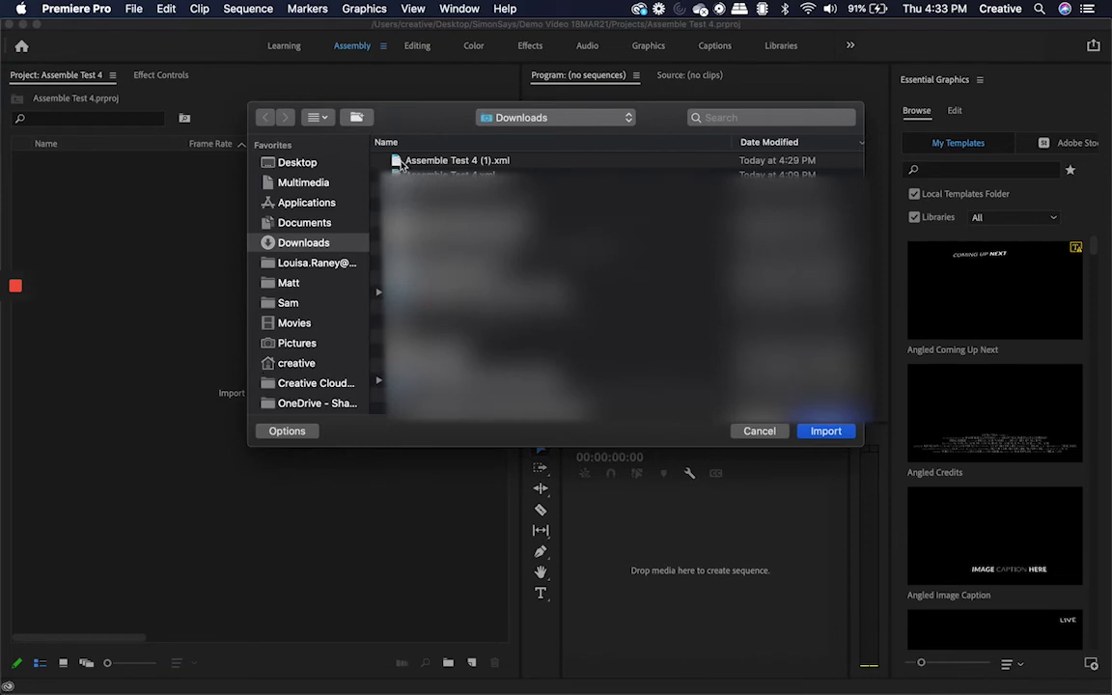
pyautogui.click(402, 162)
pyautogui.click(825, 430)
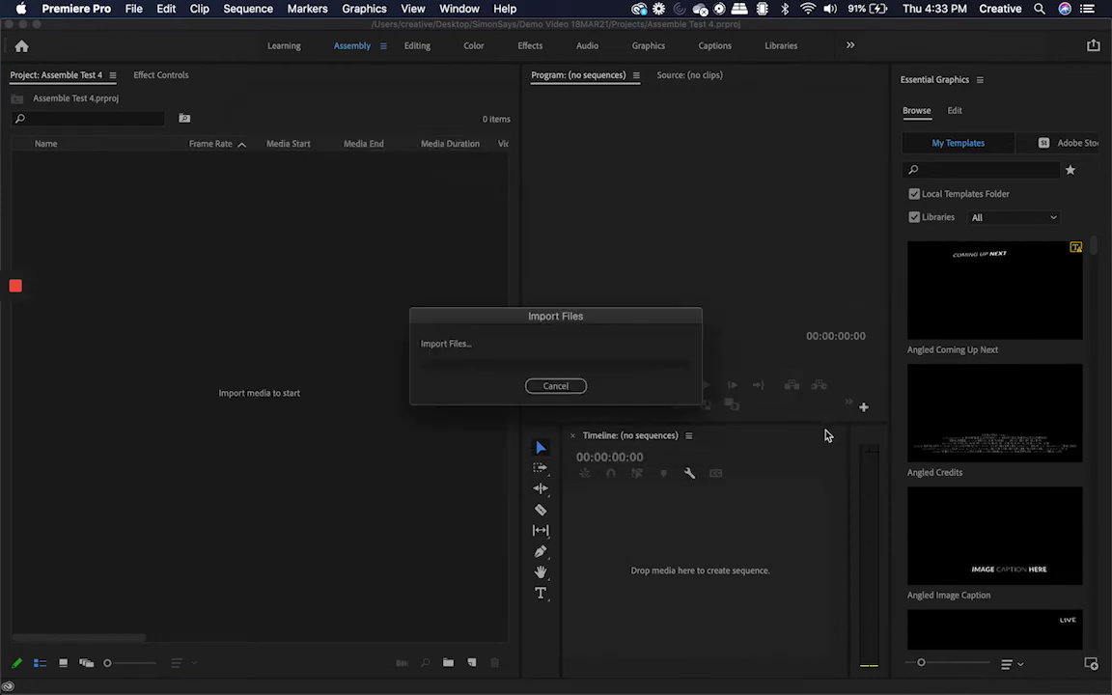
# Step: Load the imported Assemble Test 4 sequence in the timeline and move the playhead to 00:00:06:14 to inspect the marker text
pyautogui.click(367, 333)
pyautogui.moveTo(60, 164); pyautogui.dragTo(637, 505)
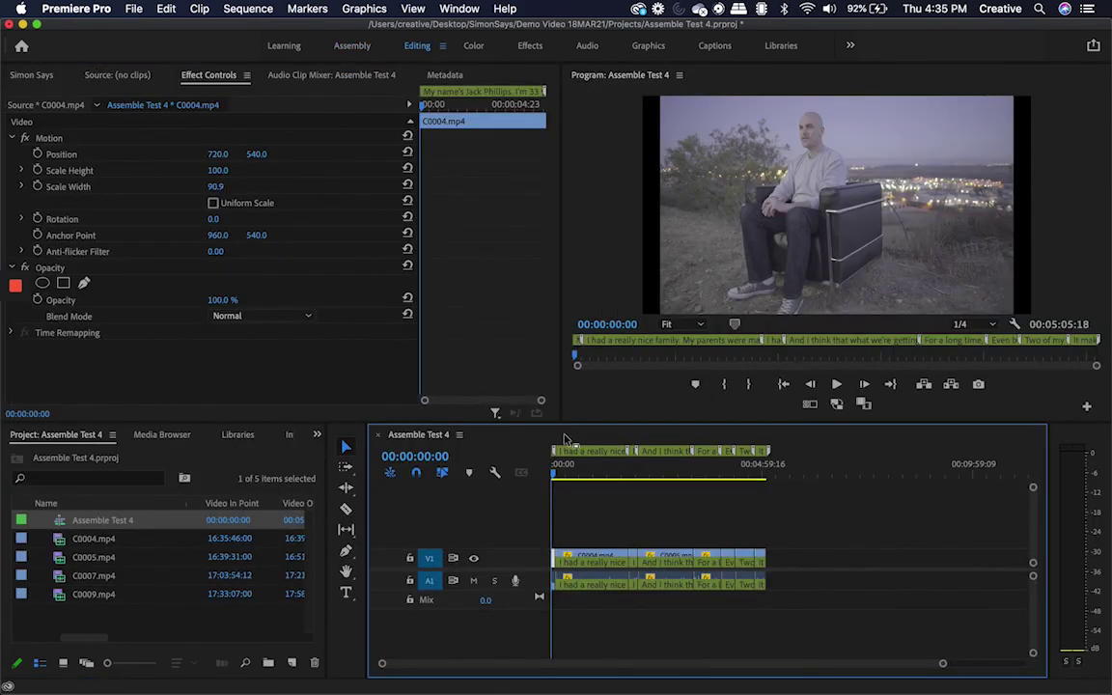
pyautogui.moveTo(555, 476)
pyautogui.mouseDown()
pyautogui.moveTo(660, 486)
pyautogui.moveTo(567, 478)
pyautogui.moveTo(560, 460)
pyautogui.mouseUp()
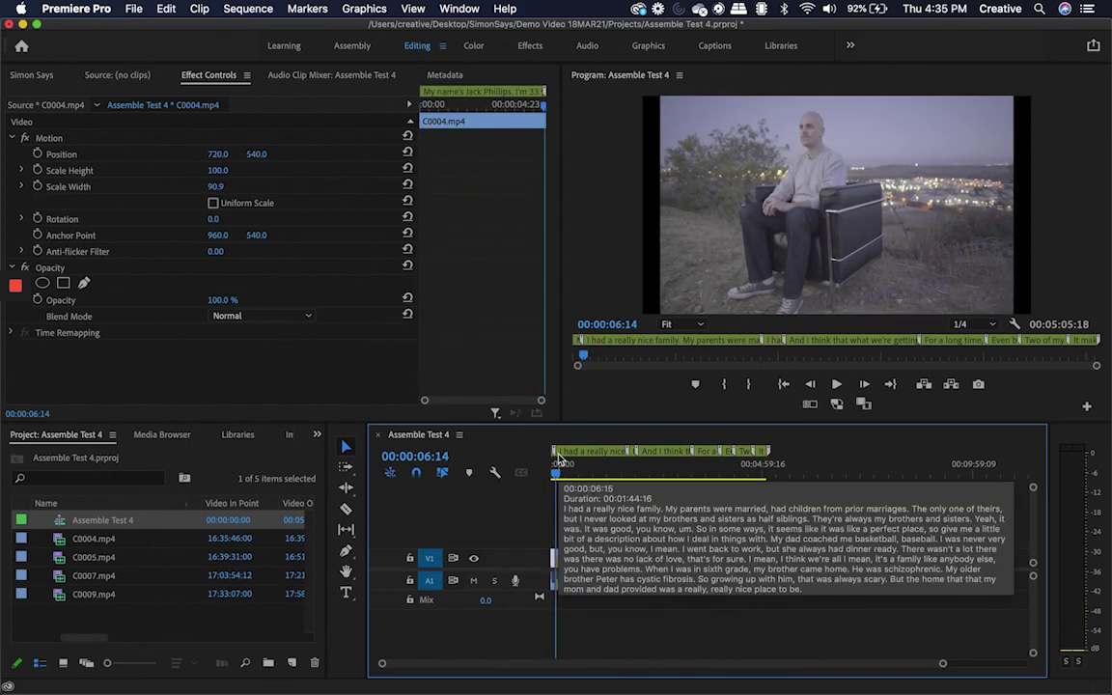